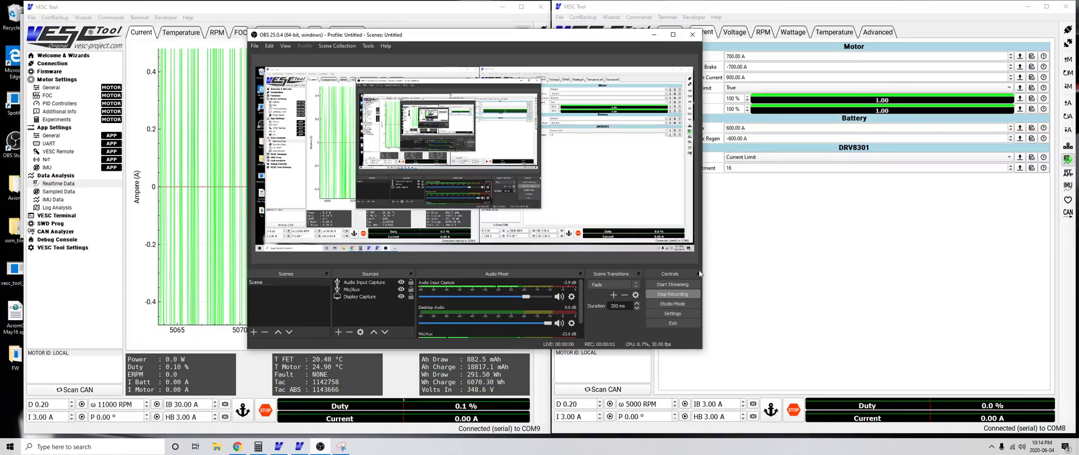
- Minimize the OBS window while keeping the recording running, so both VESC Tool windows are uncovered
{"action": "left_click", "coordinate": [772, 243]}
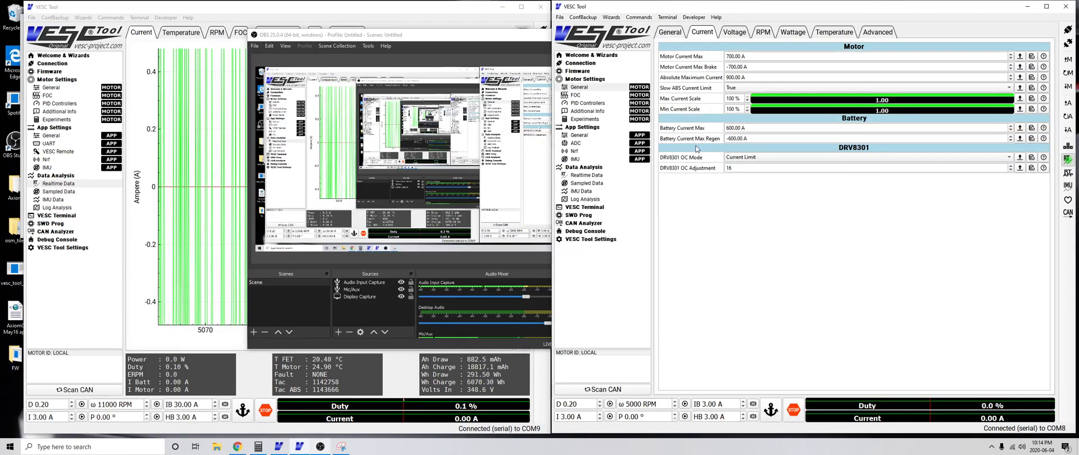
{"action": "left_click", "coordinate": [514, 38]}
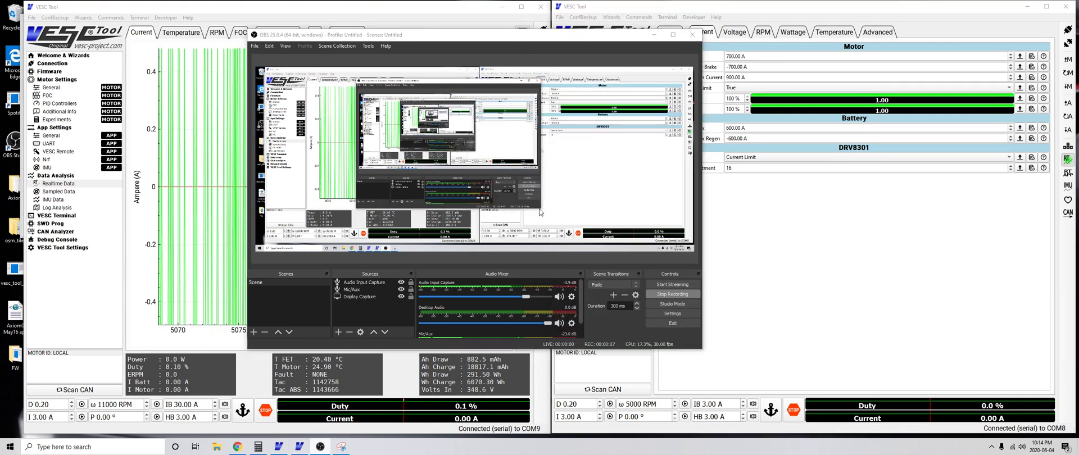
{"action": "key", "text": "alt+F4"}
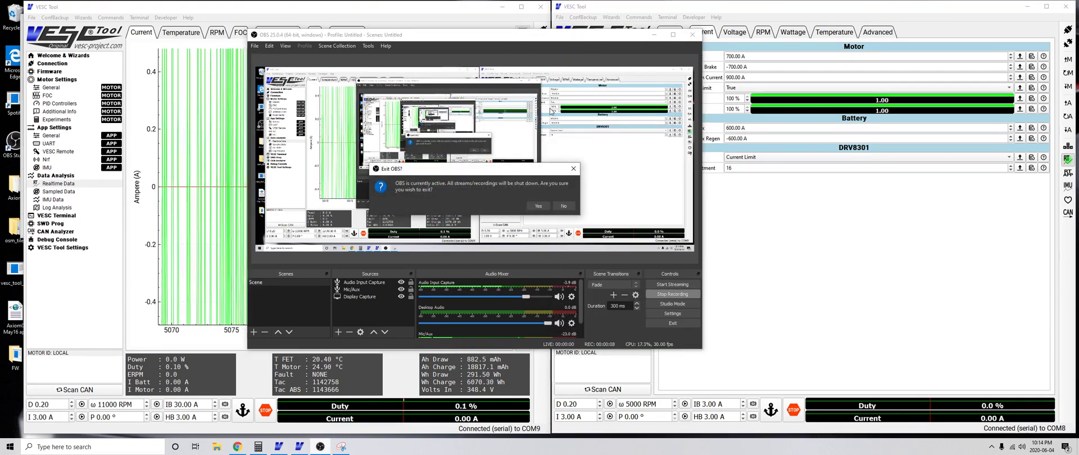
{"action": "left_click", "coordinate": [556, 206]}
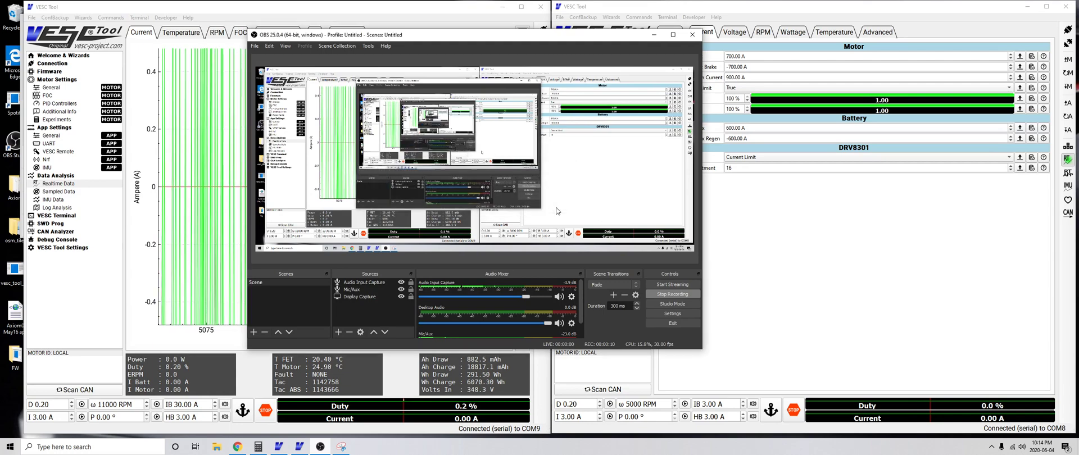
{"action": "left_click", "coordinate": [654, 35]}
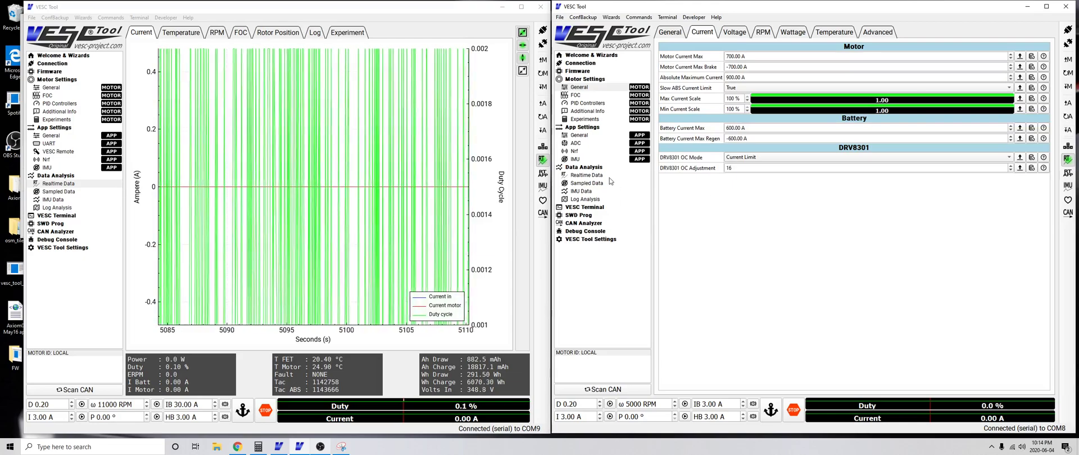
- Show realtime data for the COM8 controller and start the RPM sweep experiment on the COM9 controller
{"action": "left_click", "coordinate": [607, 175]}
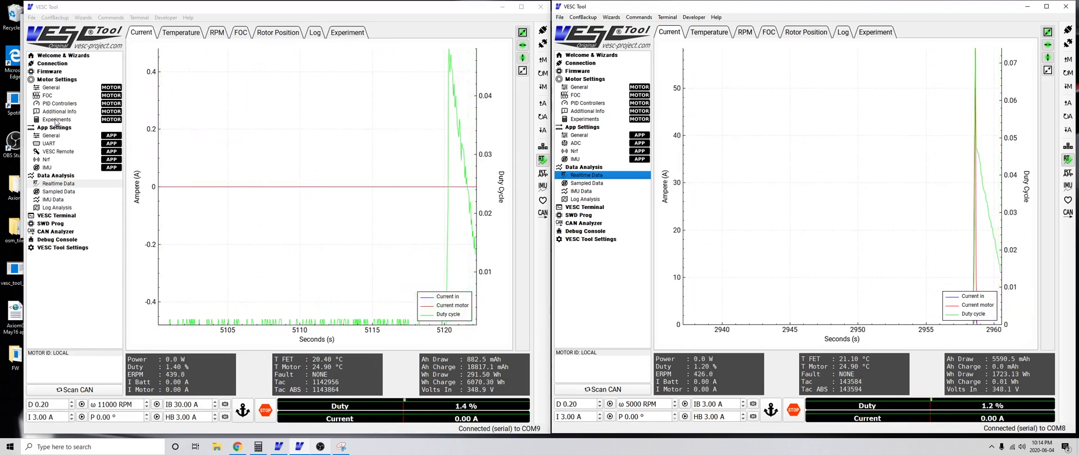
{"action": "left_click", "coordinate": [56, 120]}
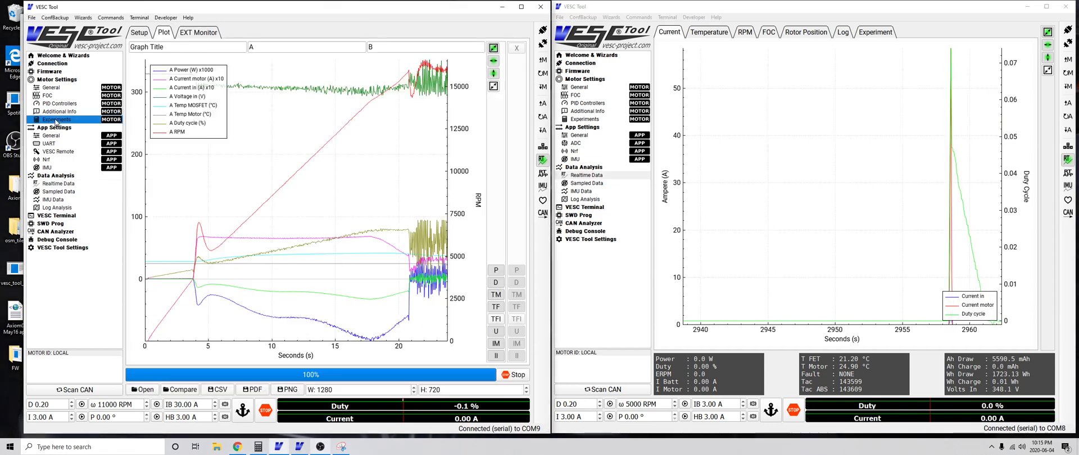
{"action": "left_click", "coordinate": [144, 32]}
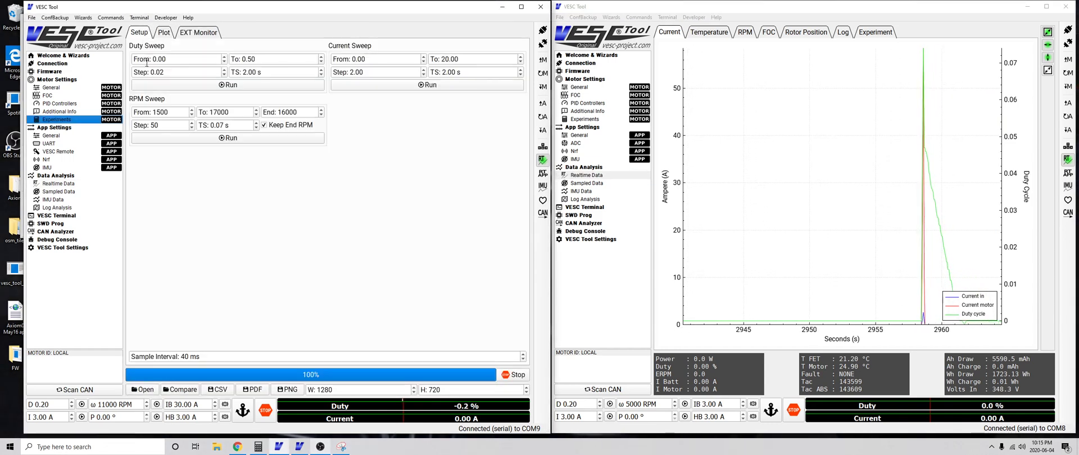
{"action": "left_click", "coordinate": [236, 141]}
- Monitor the COM9 controller's realtime data during the sweep and stop realtime streaming in both windows after the motor spins down
{"action": "left_click", "coordinate": [62, 183]}
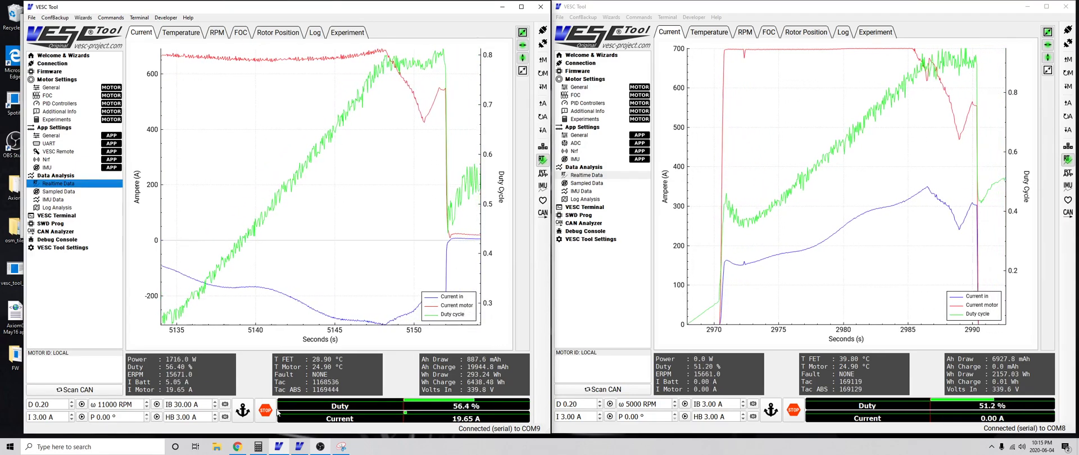
{"action": "left_click", "coordinate": [542, 201]}
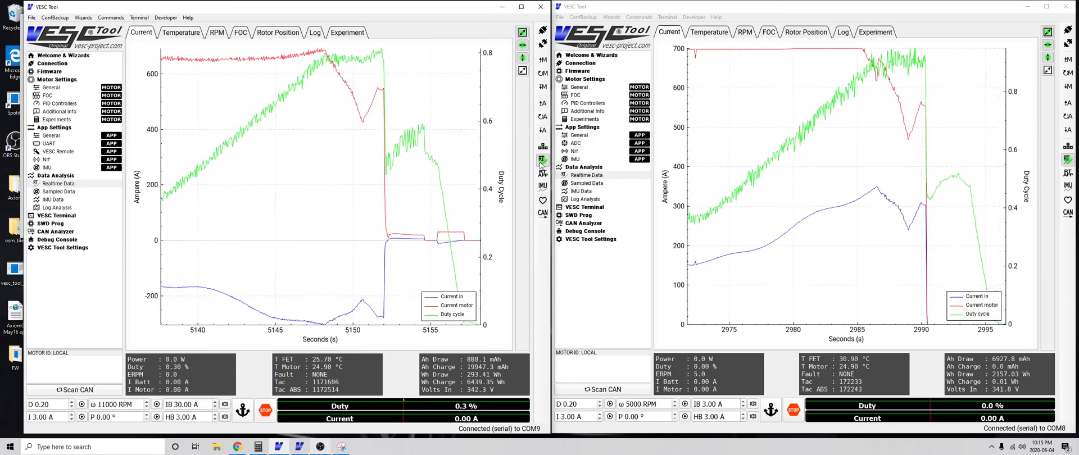
{"action": "left_click", "coordinate": [1067, 160]}
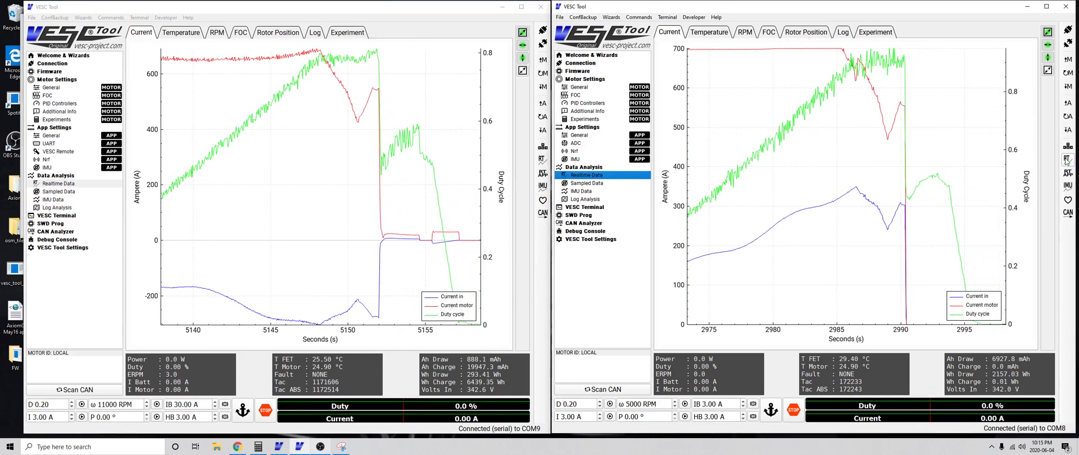
- Examine the COM8 controller's field-weakening experiment curves, magnifying the sweep region between about samples 13000 and 13700
{"action": "left_click", "coordinate": [876, 33]}
{"action": "left_click_drag", "start_coordinate": [875, 110], "coordinate": [768, 222]}
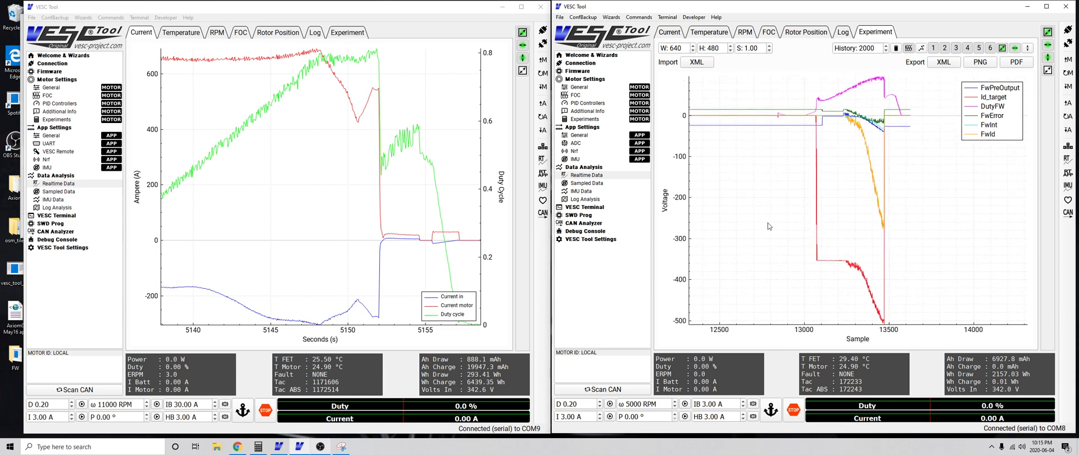
{"action": "scroll", "coordinate": [900, 228], "scroll_direction": "up", "scroll_amount": 1}
{"action": "scroll", "coordinate": [900, 228], "scroll_direction": "up", "scroll_amount": 2}
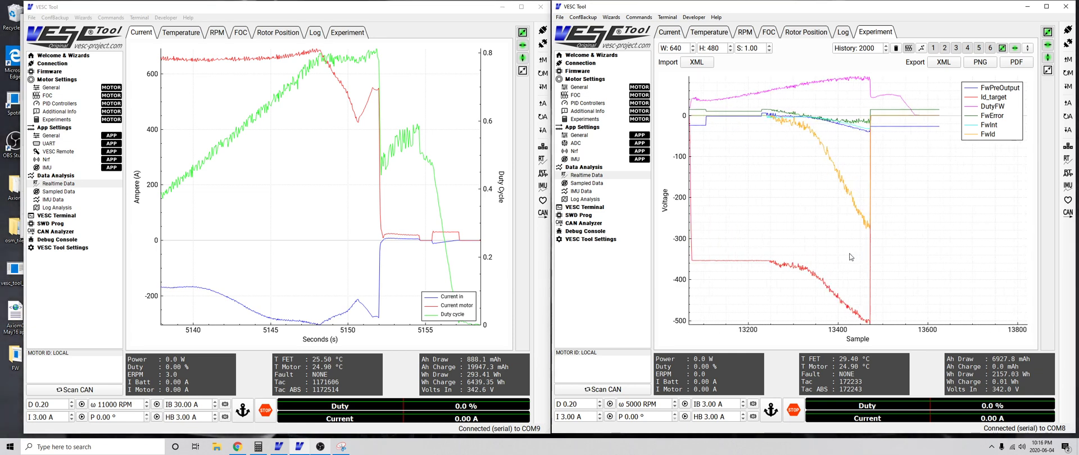
{"action": "scroll", "coordinate": [882, 247], "scroll_direction": "up", "scroll_amount": 1}
{"action": "left_click_drag", "start_coordinate": [887, 253], "coordinate": [889, 255]}
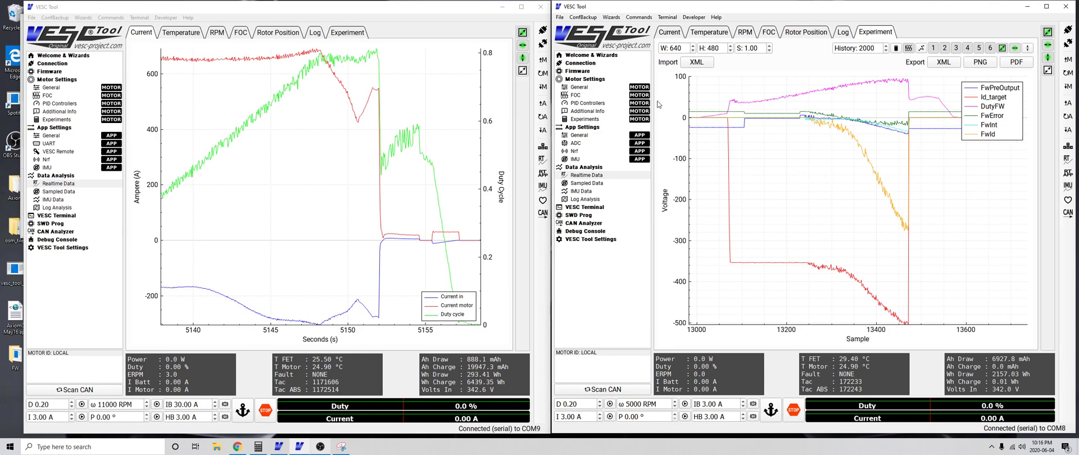
- Review the COM9 controller's recorded sweep plot and sweep settings alongside the COM8 controller's realtime current and duty cycle curves
{"action": "left_click", "coordinate": [69, 119]}
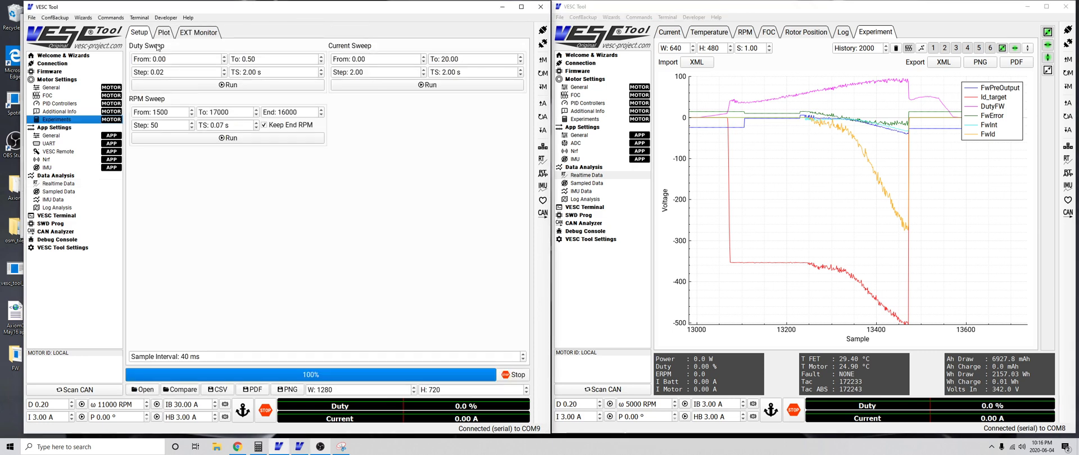
{"action": "left_click", "coordinate": [163, 33]}
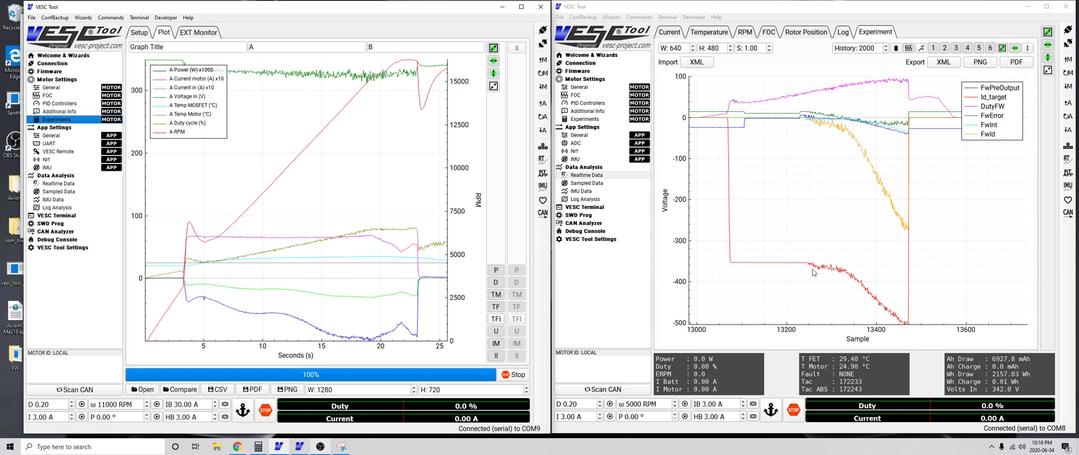
{"action": "left_click", "coordinate": [661, 33]}
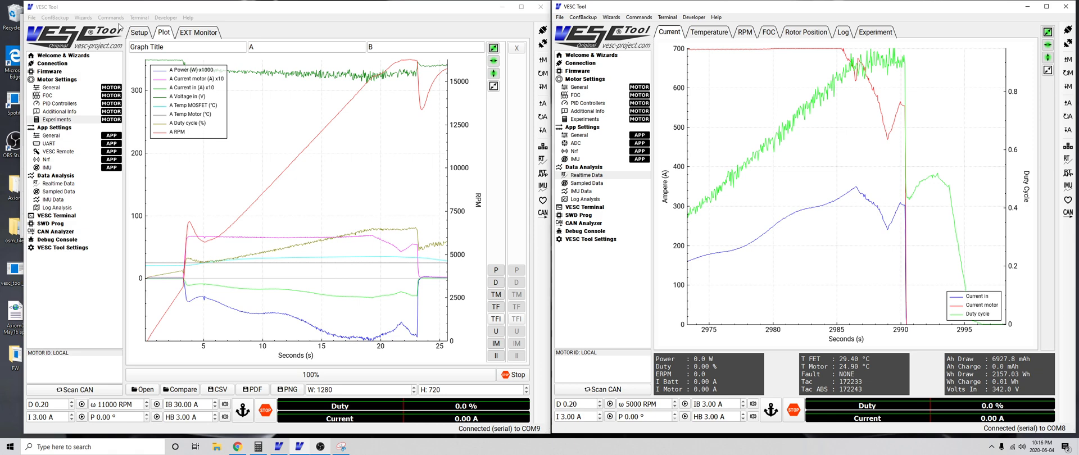
{"action": "left_click", "coordinate": [135, 32]}
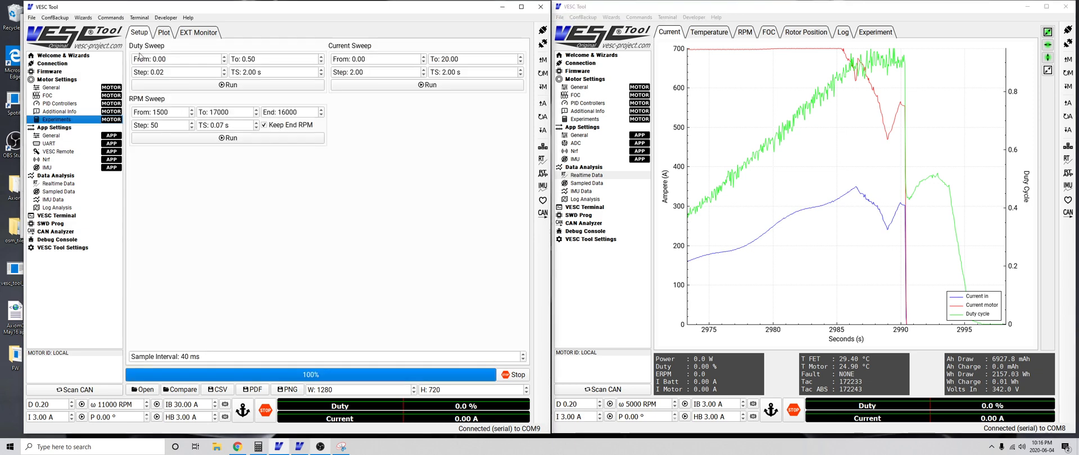
- Examine the COM9 controller's realtime current and RPM curves, plus the COM8 controller's FOC and experiment curves
{"action": "left_click", "coordinate": [66, 185]}
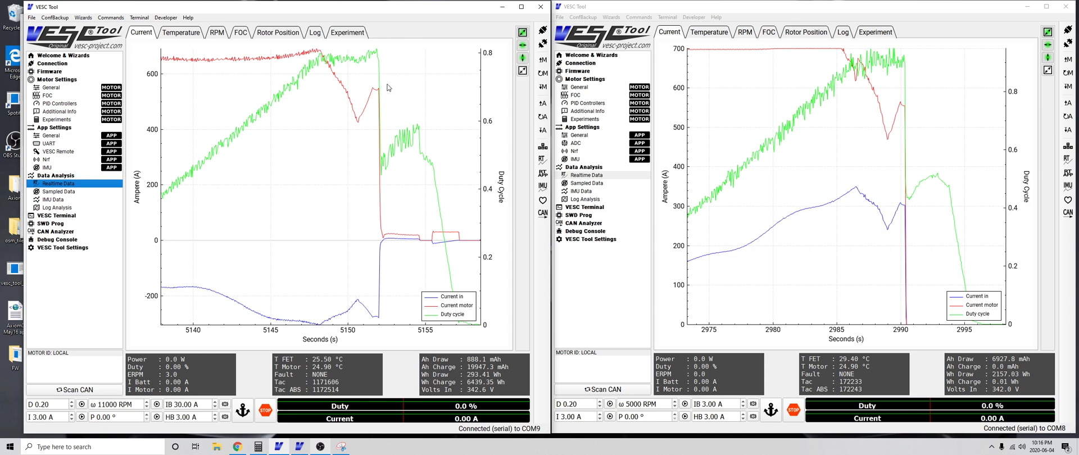
{"action": "left_click", "coordinate": [217, 35]}
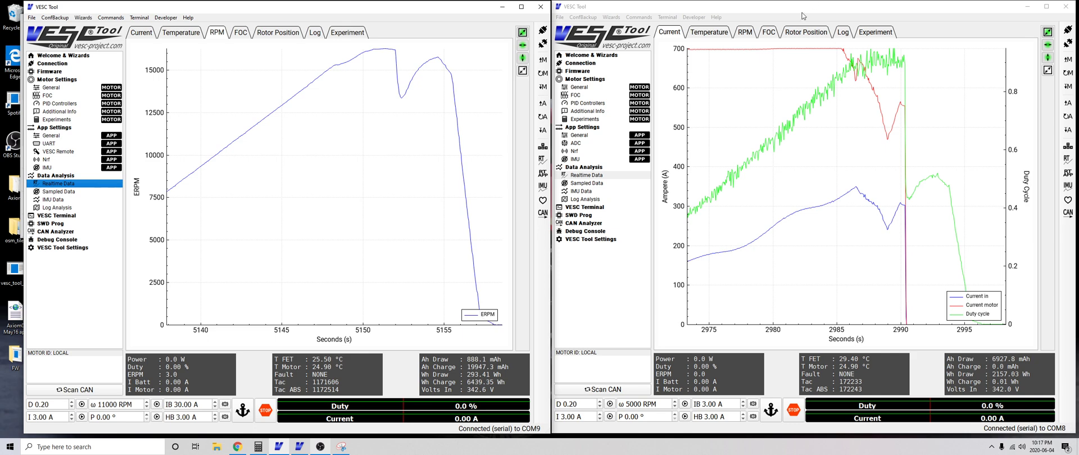
{"action": "left_click", "coordinate": [767, 38]}
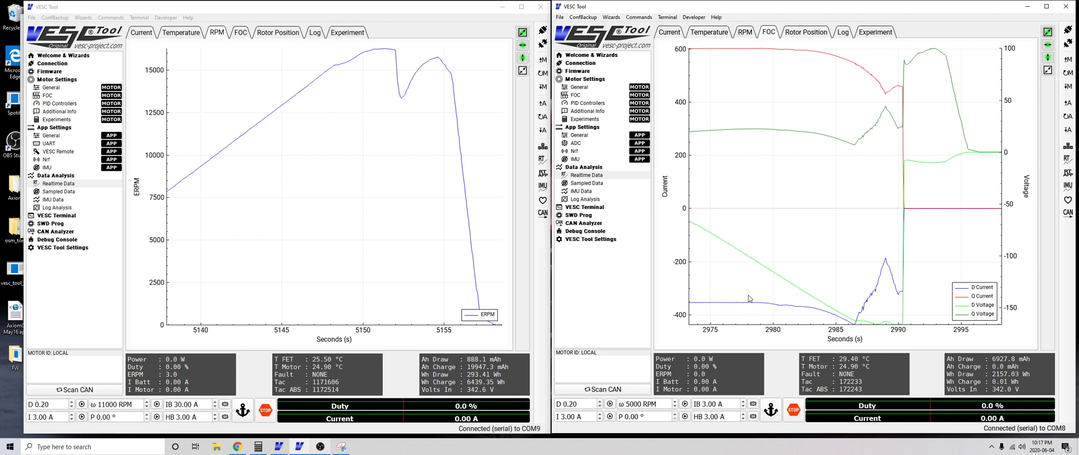
{"action": "left_click", "coordinate": [872, 32]}
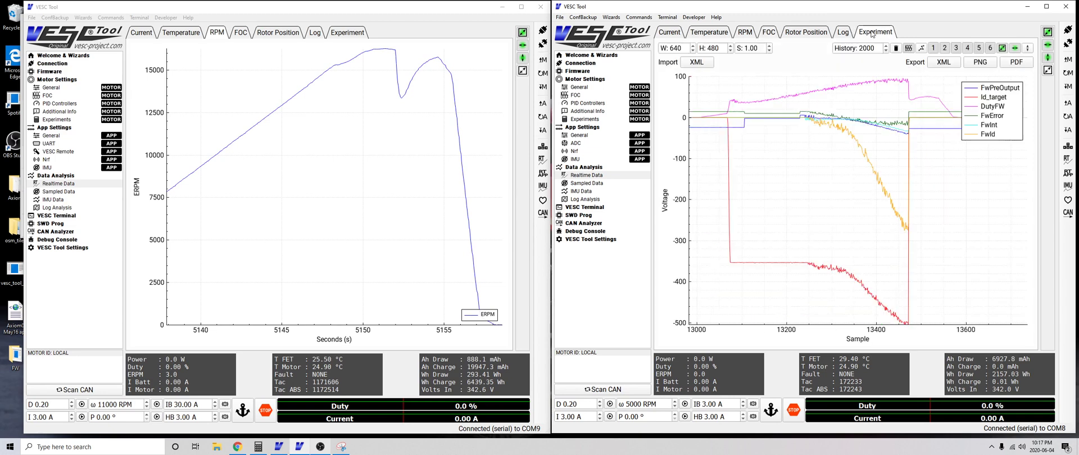
- Check the COM8 controller's RPM curve and compare the MOSFET temperature curves of both controllers
{"action": "left_click", "coordinate": [746, 33]}
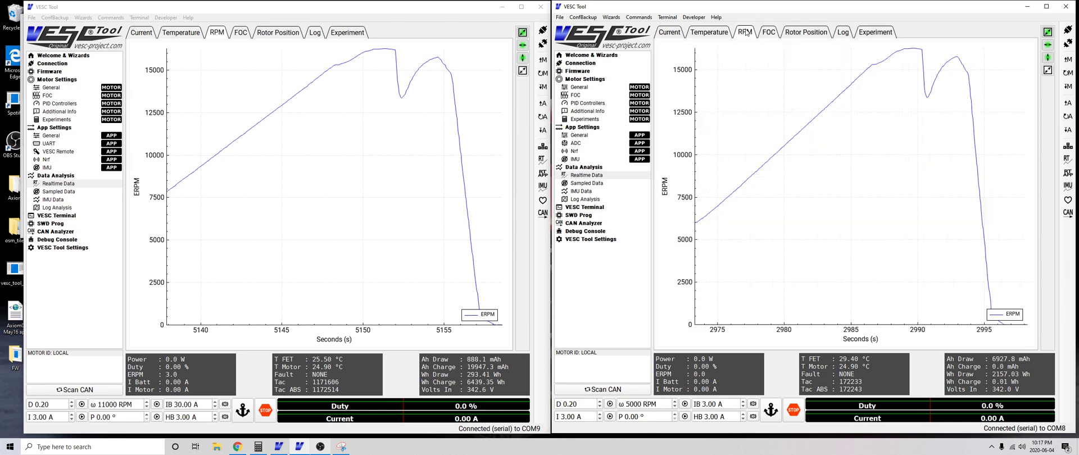
{"action": "left_click", "coordinate": [709, 32]}
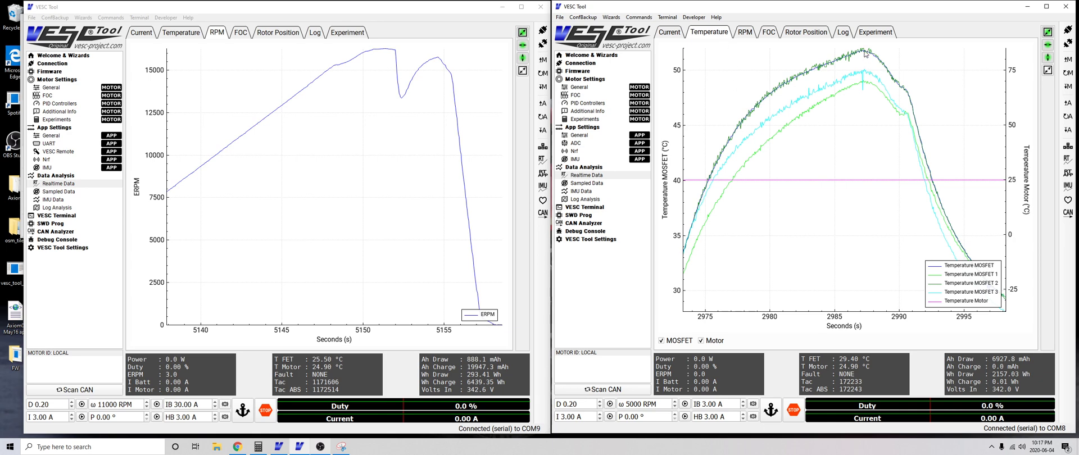
{"action": "left_click", "coordinate": [182, 33]}
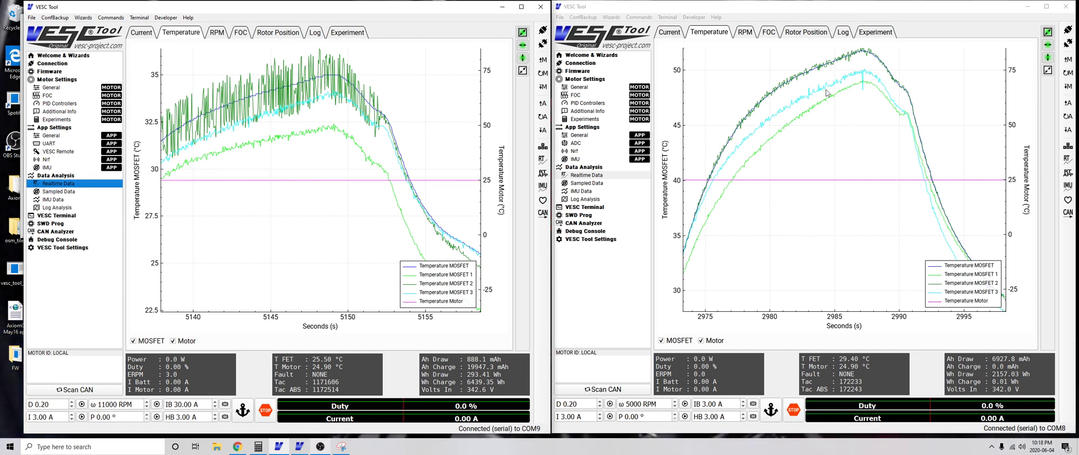
- Revisit the COM8 controller's current, FOC and experiment curves and the COM9 controller's current curves
{"action": "left_click", "coordinate": [665, 34]}
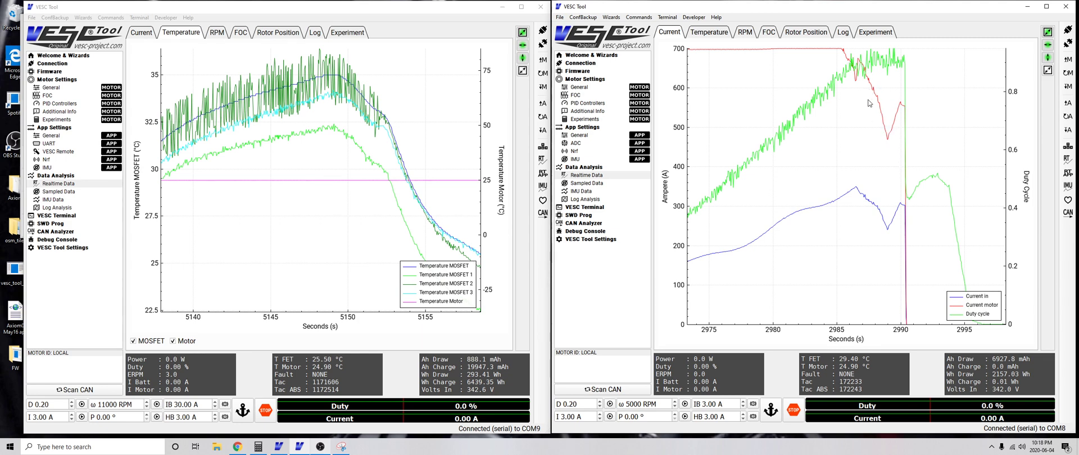
{"action": "left_click", "coordinate": [769, 33]}
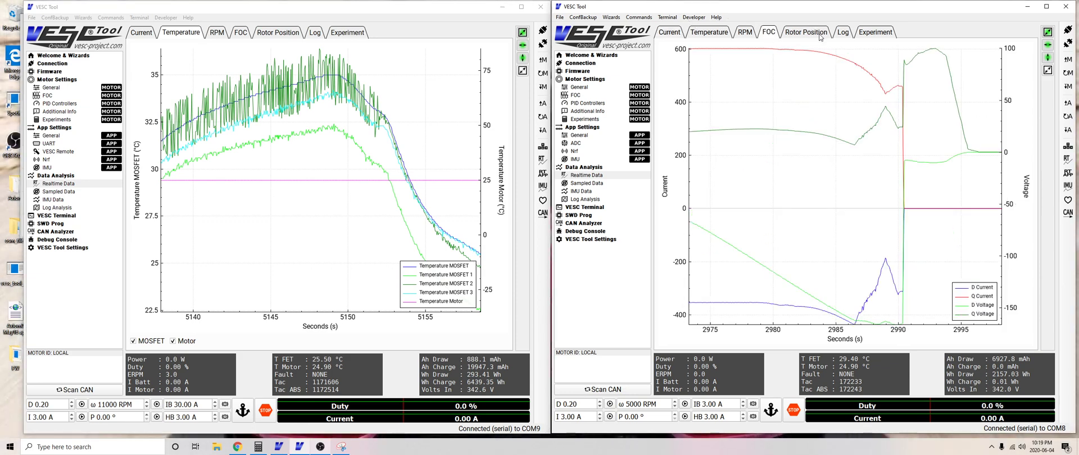
{"action": "left_click", "coordinate": [858, 36]}
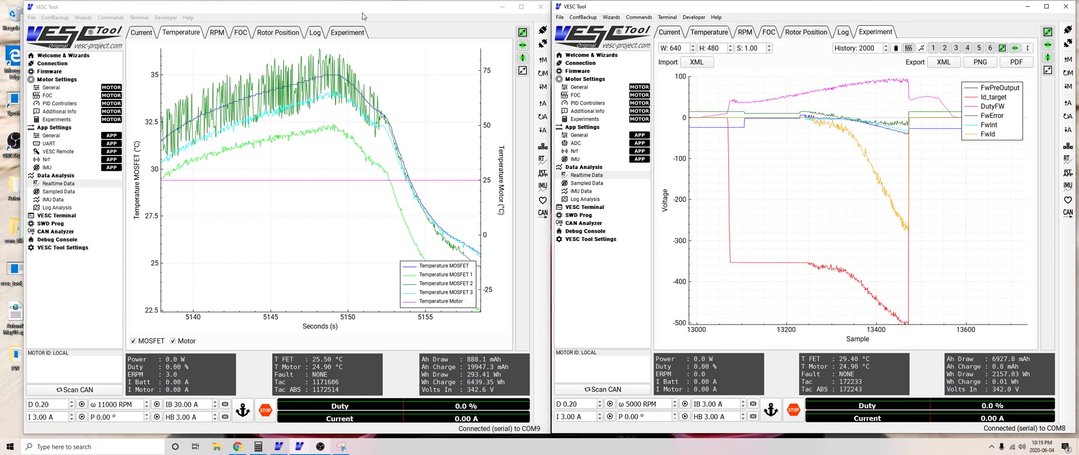
{"action": "left_click", "coordinate": [142, 34]}
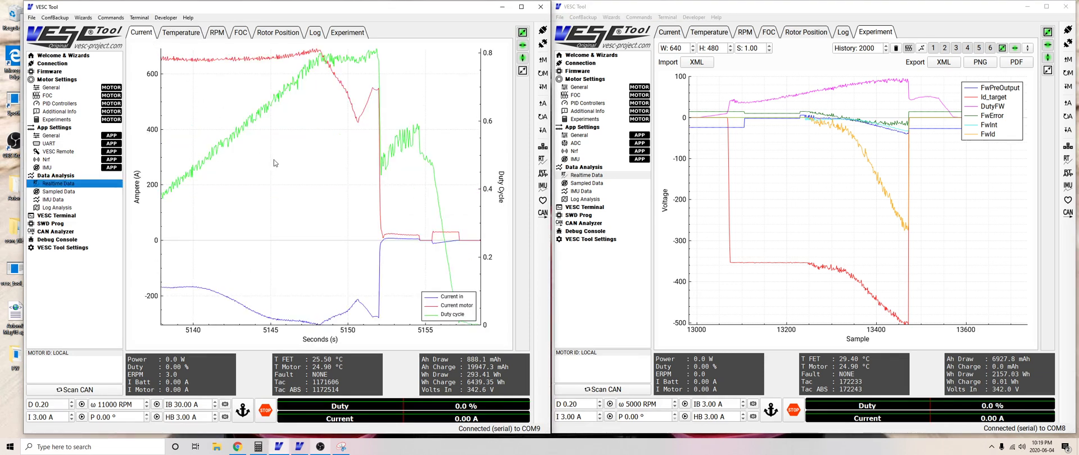